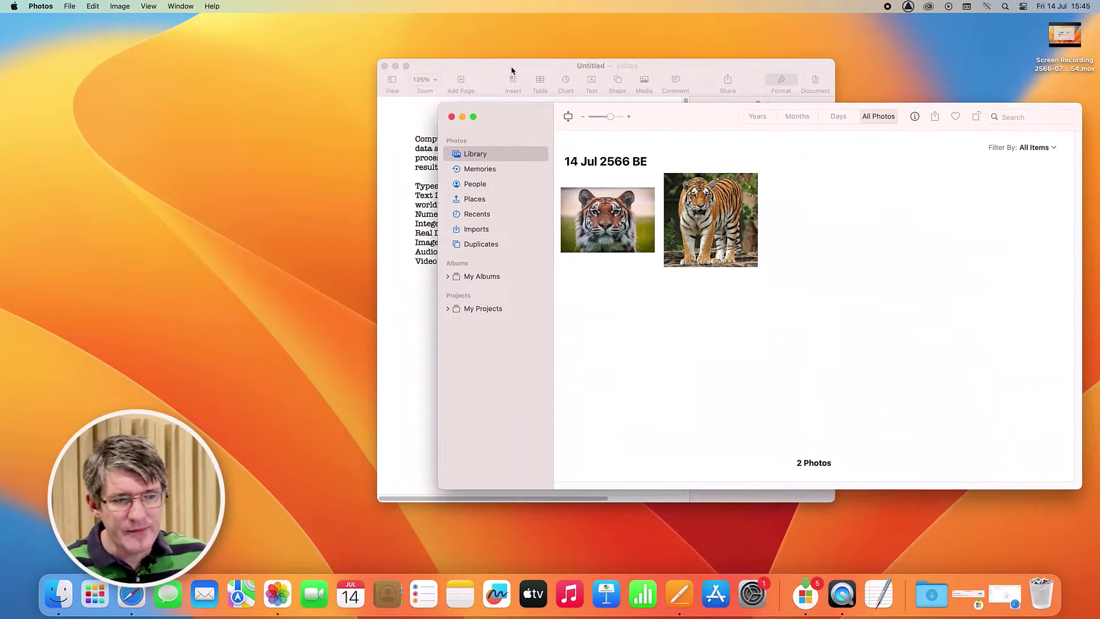
Move the Pages window left, bring it in front of Photos, and reveal its tiling menu
left_click_drag(511, 71, 335, 35)
left_click(839, 262)
left_click(696, 126)
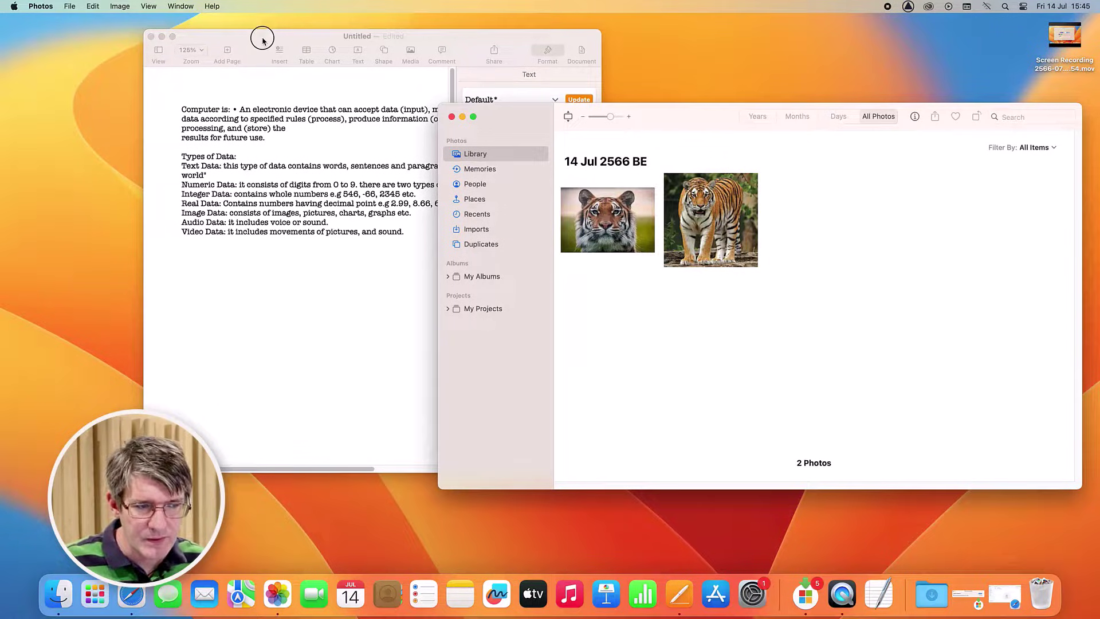
left_click(255, 68)
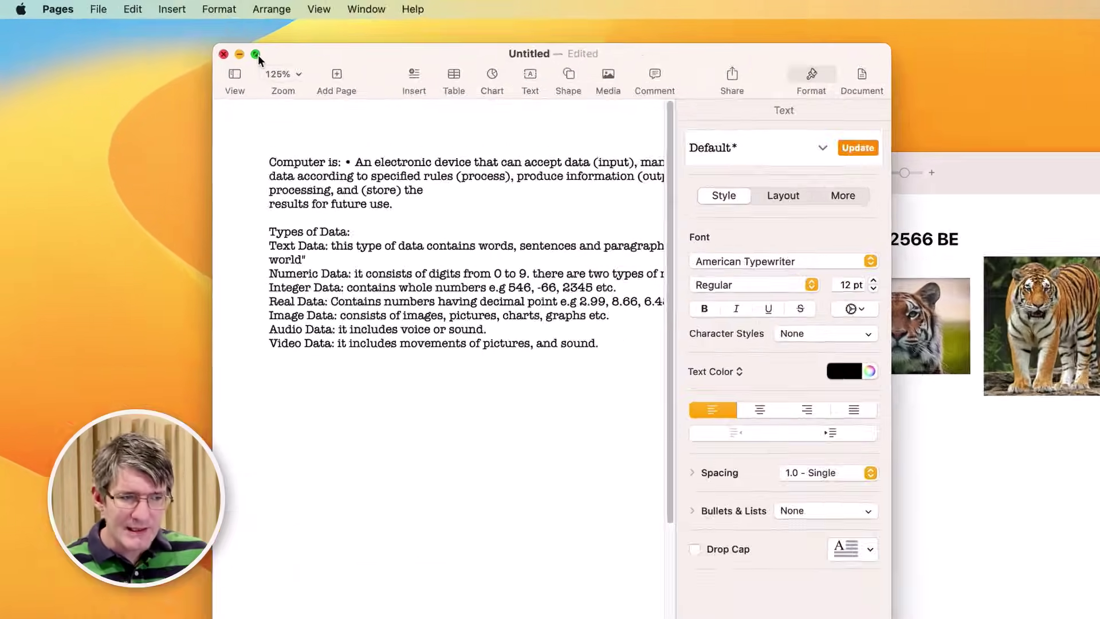
mouse_move(173, 37)
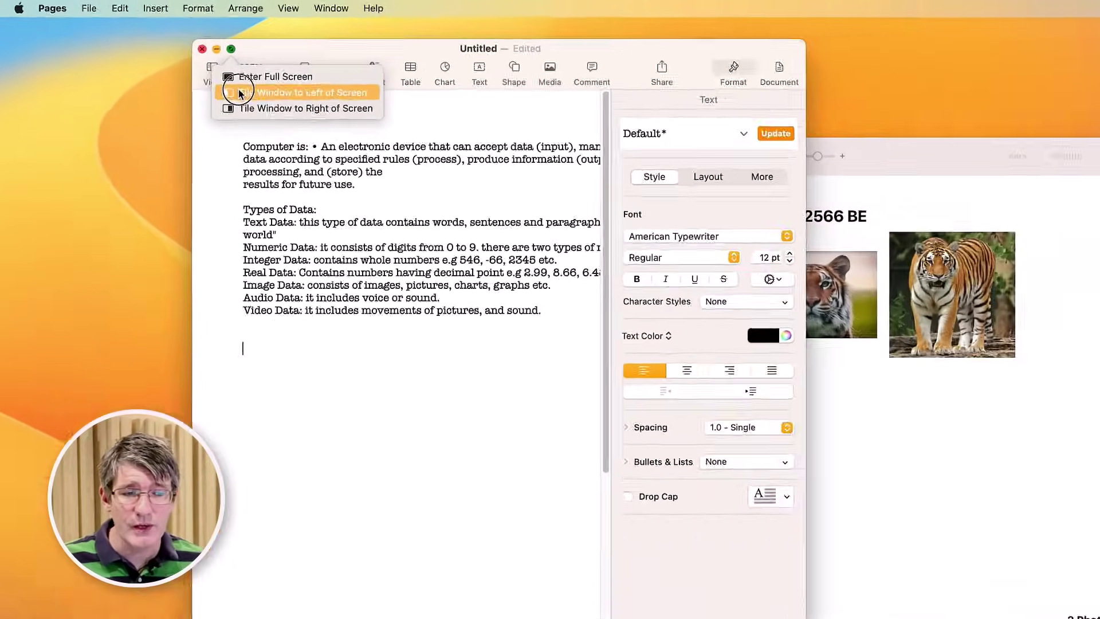
Tile Pages left beside Photos, widen Pages, and add a small standing-tiger photo below the text
left_click(389, 131)
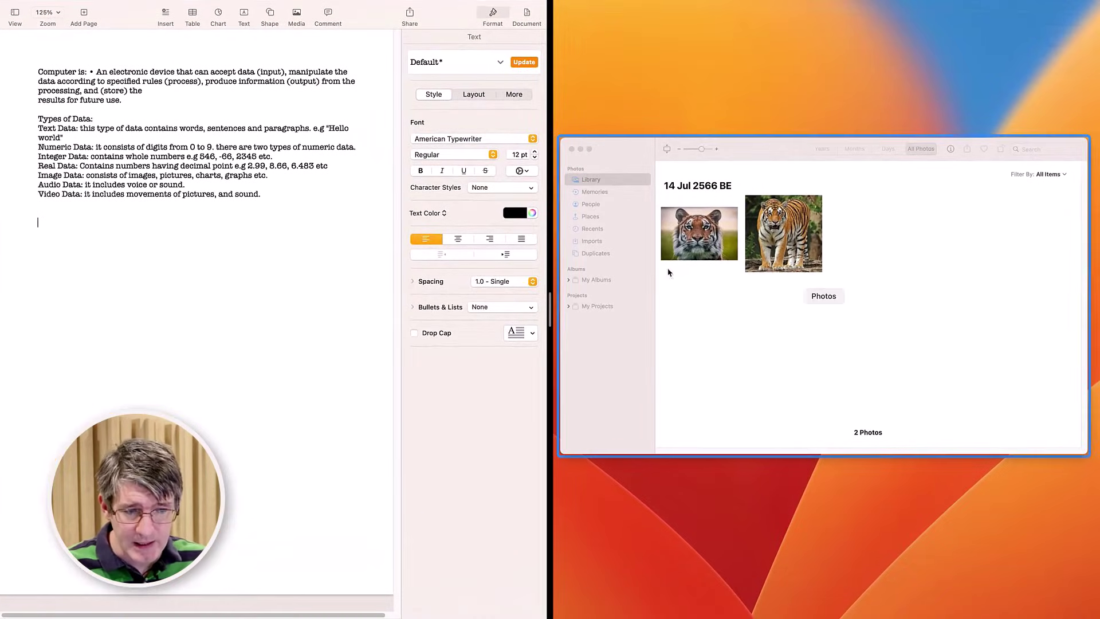
left_click(881, 310)
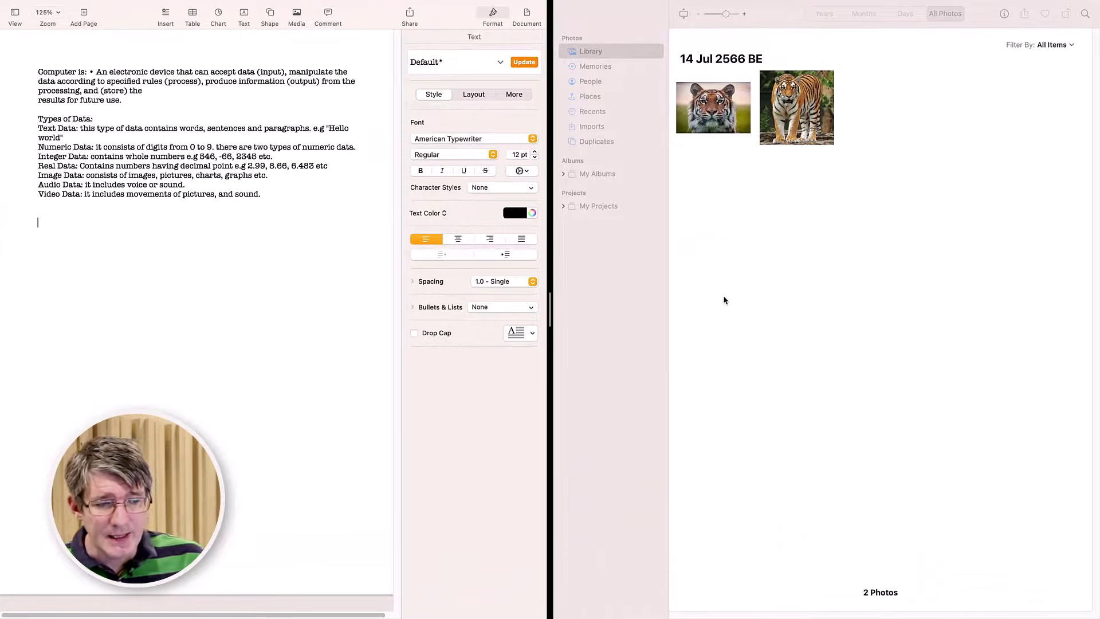
left_click_drag(550, 320, 751, 317)
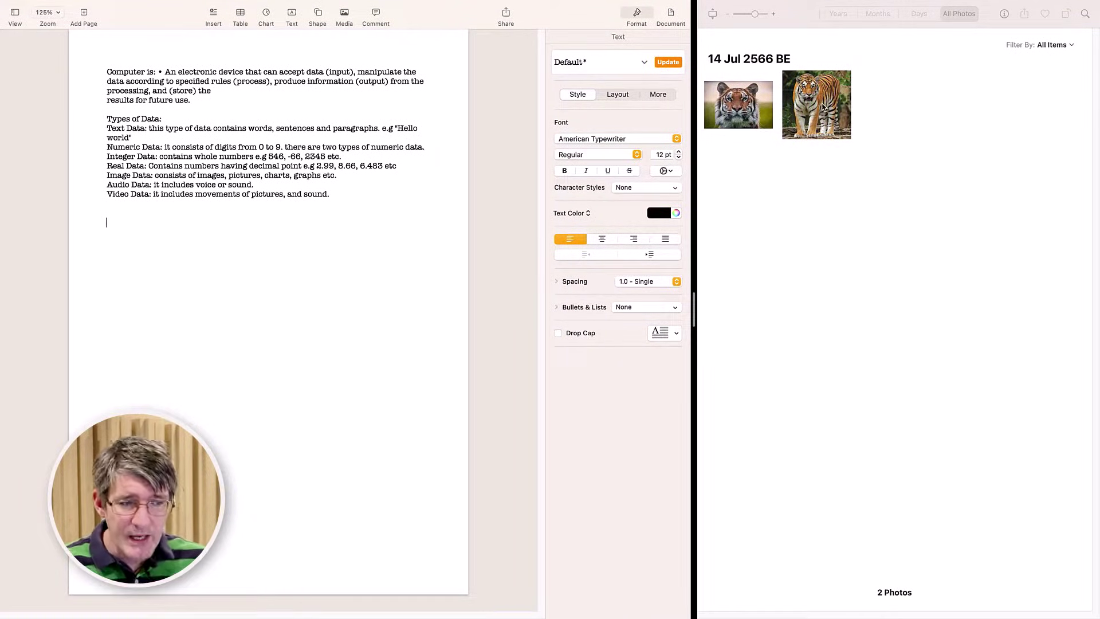
left_click_drag(823, 108, 154, 254)
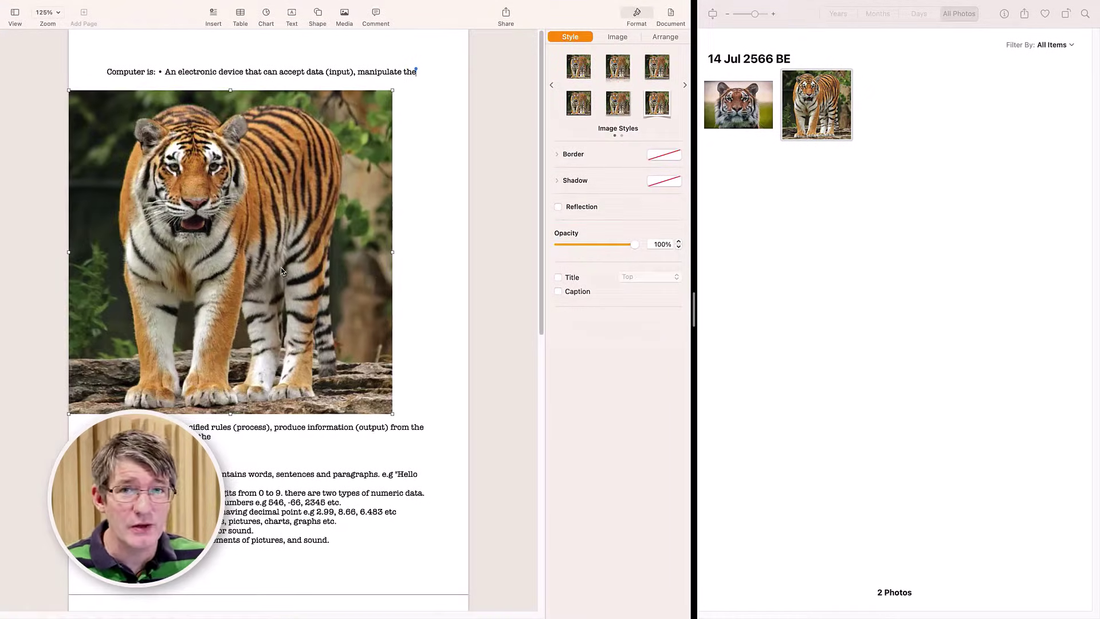
left_click_drag(71, 94, 344, 326)
Dismiss the empty Spotlight search, then replace the right-hand Photos tile with Safari
key("super+space")
type("f")
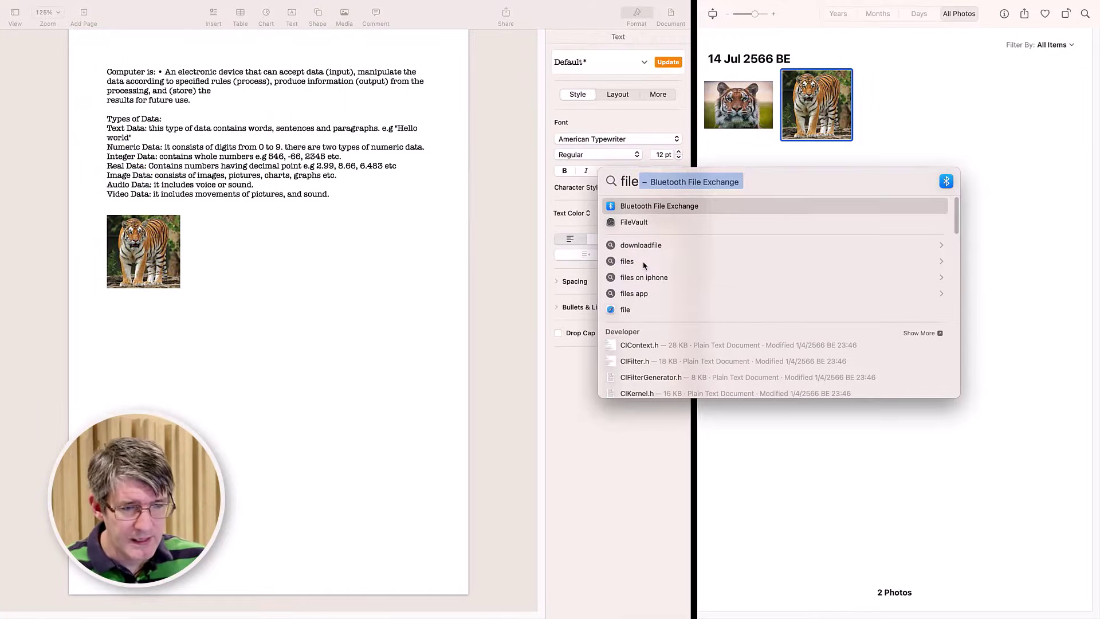
key("BackSpace")
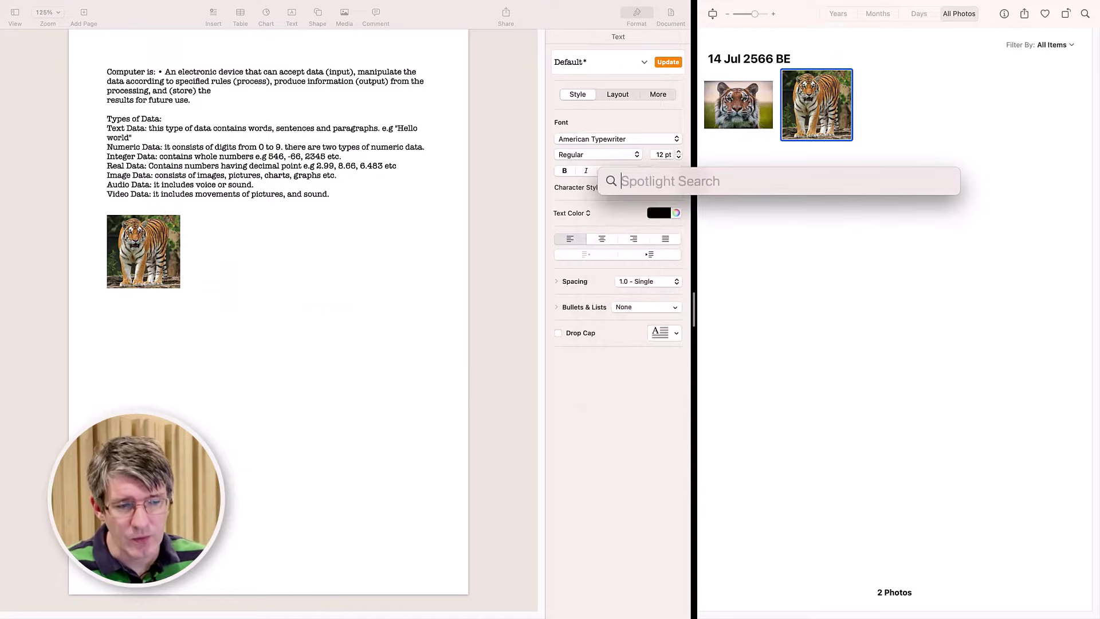
key("Escape")
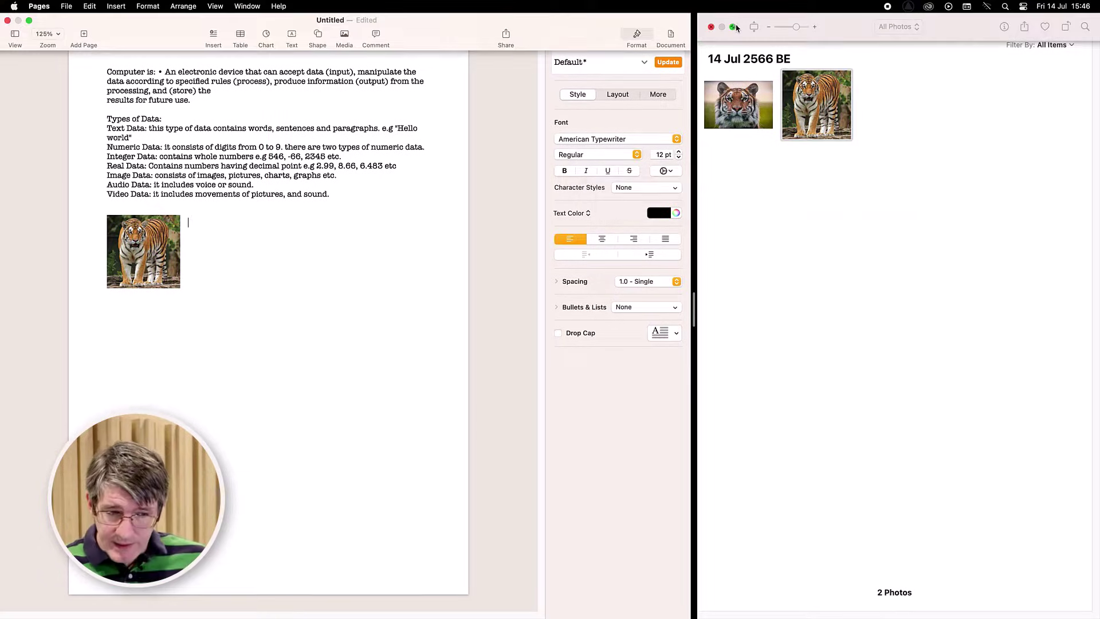
mouse_move(733, 29)
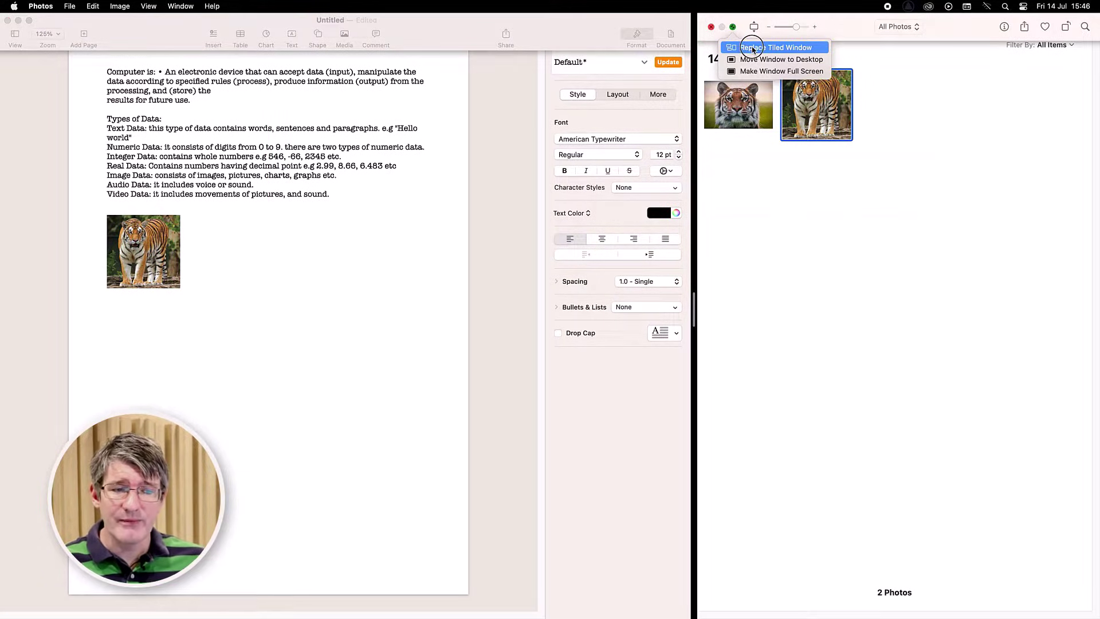
left_click(751, 46)
left_click(940, 298)
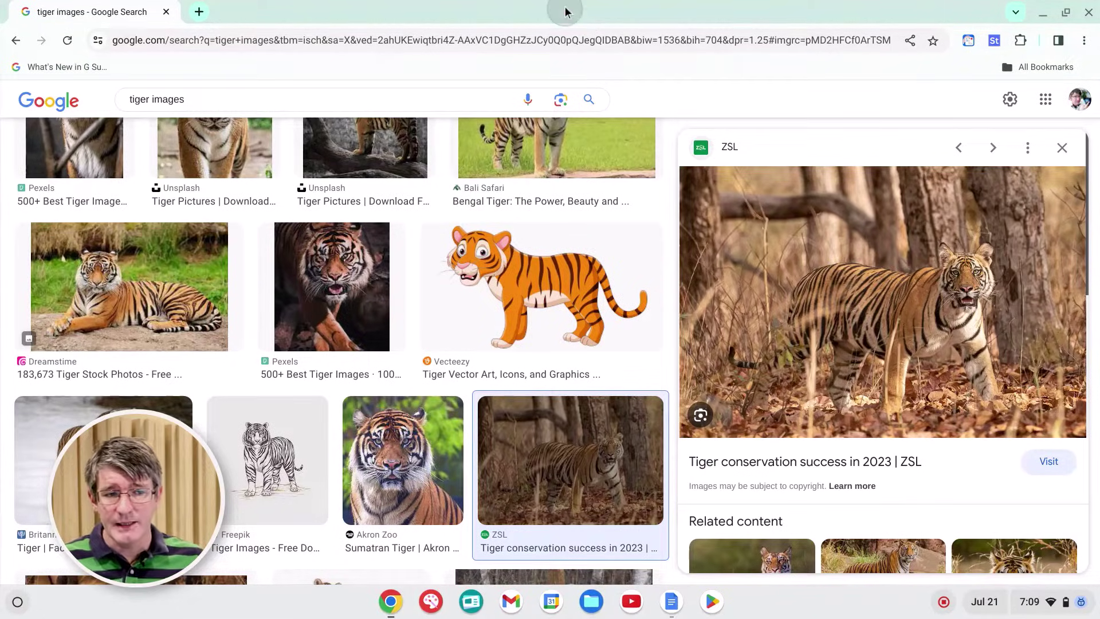
Snap the tiger image search window to half the screen, then return to Tigers Project 2023
left_click_drag(565, 7, 1098, 123)
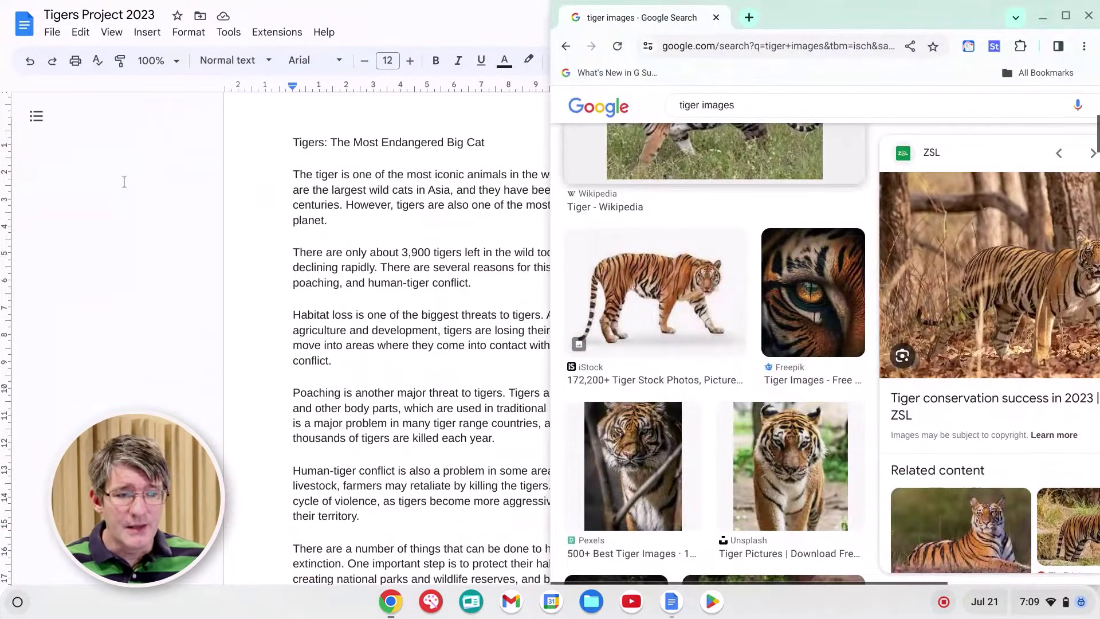
left_click(202, 6)
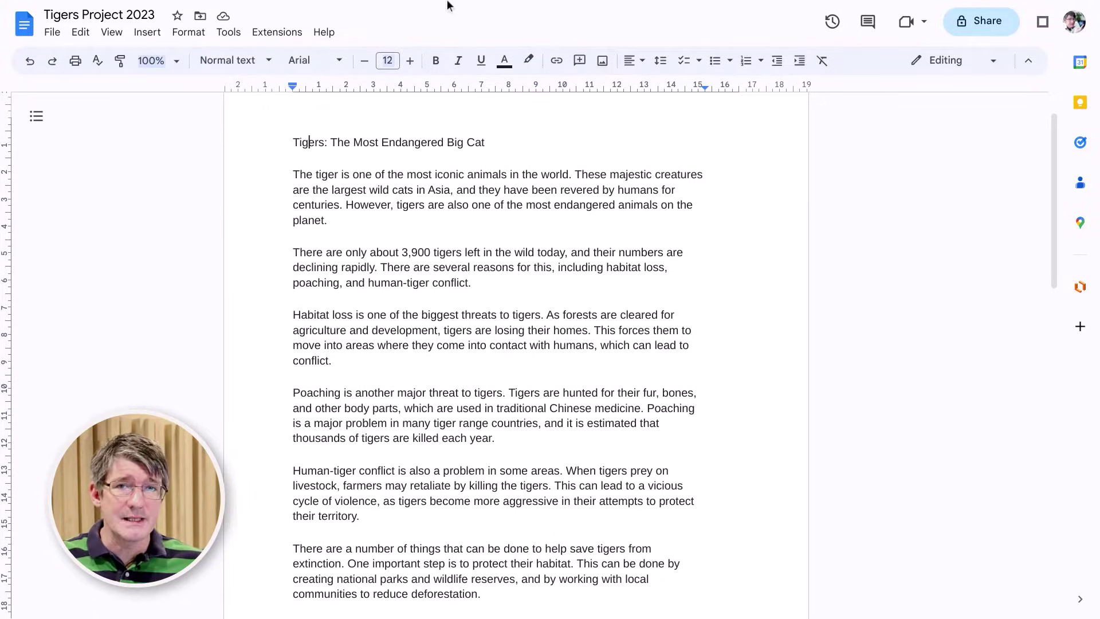
Exit full screen on Tigers Project 2023, snap it left, and widen it to about two-thirds
mouse_move(1049, 16)
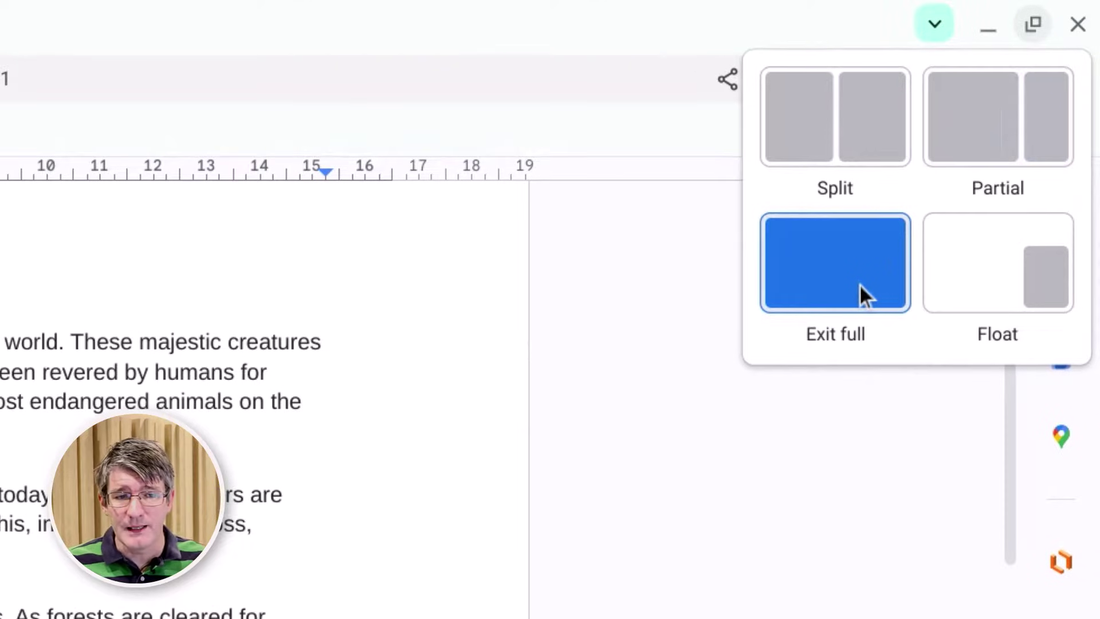
left_click(860, 283)
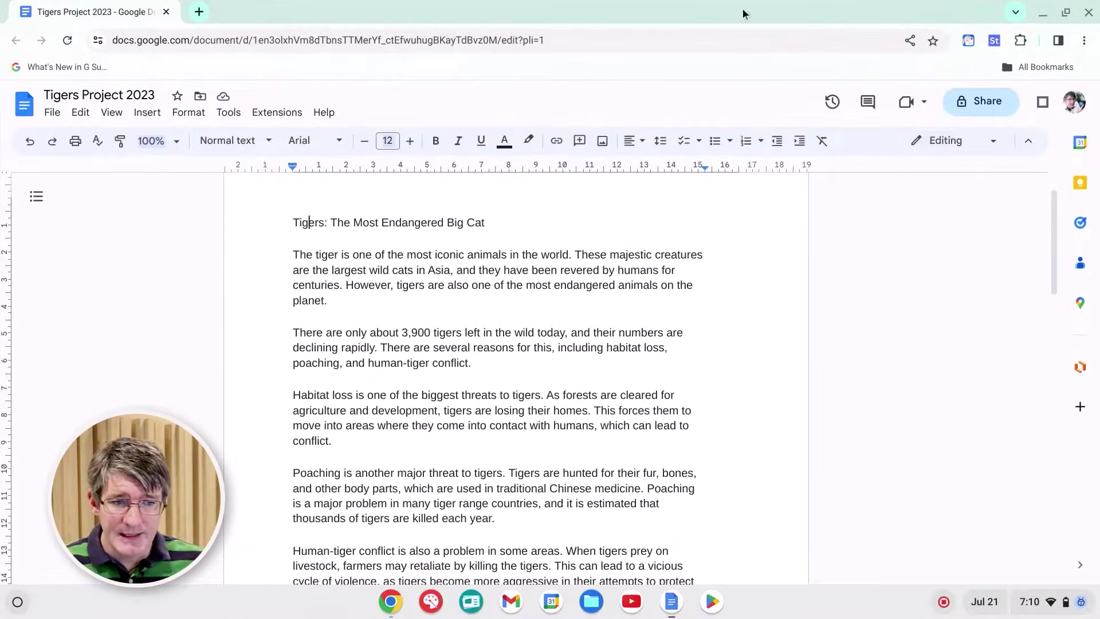
left_click_drag(732, 20, 2, 138)
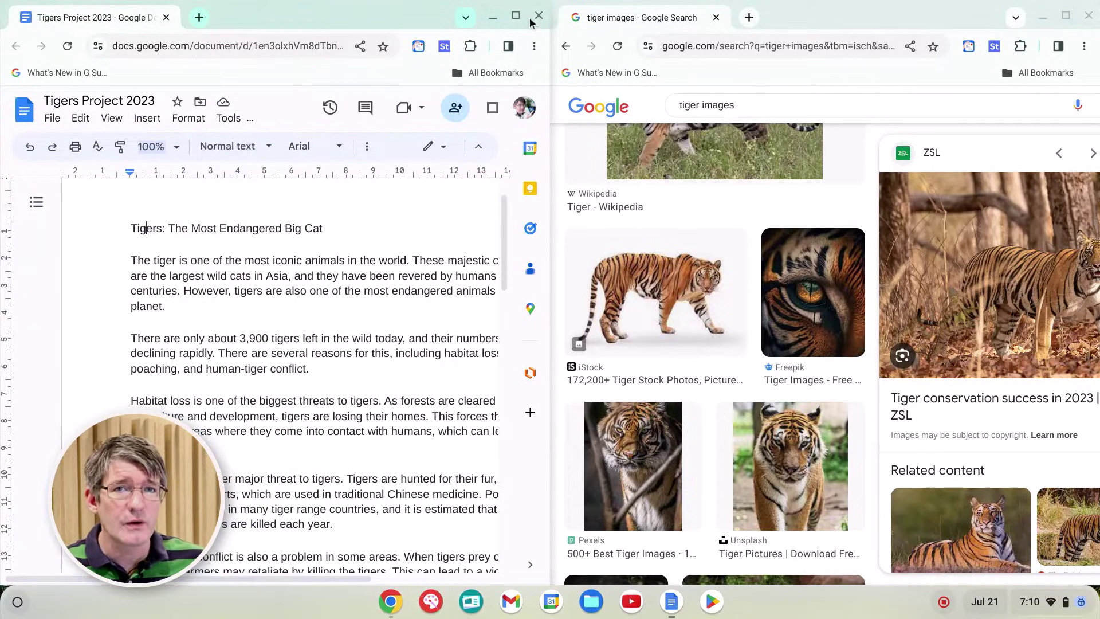
left_click_drag(549, 23, 734, 22)
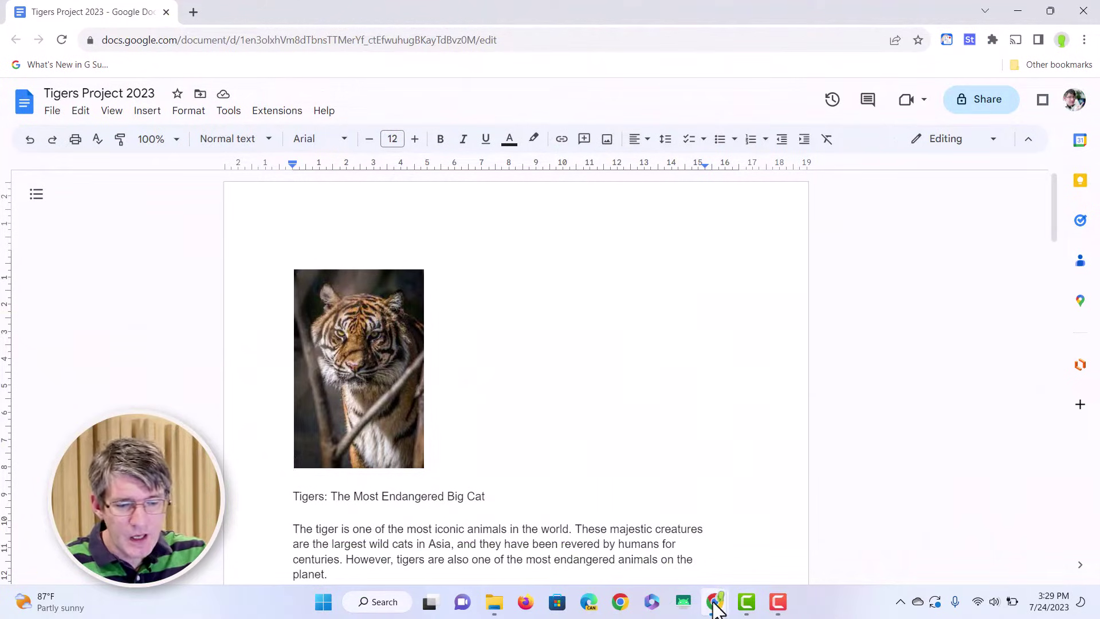
Preview Chrome's open windows from the taskbar, then show Snap Layouts for the Docs window
mouse_move(717, 609)
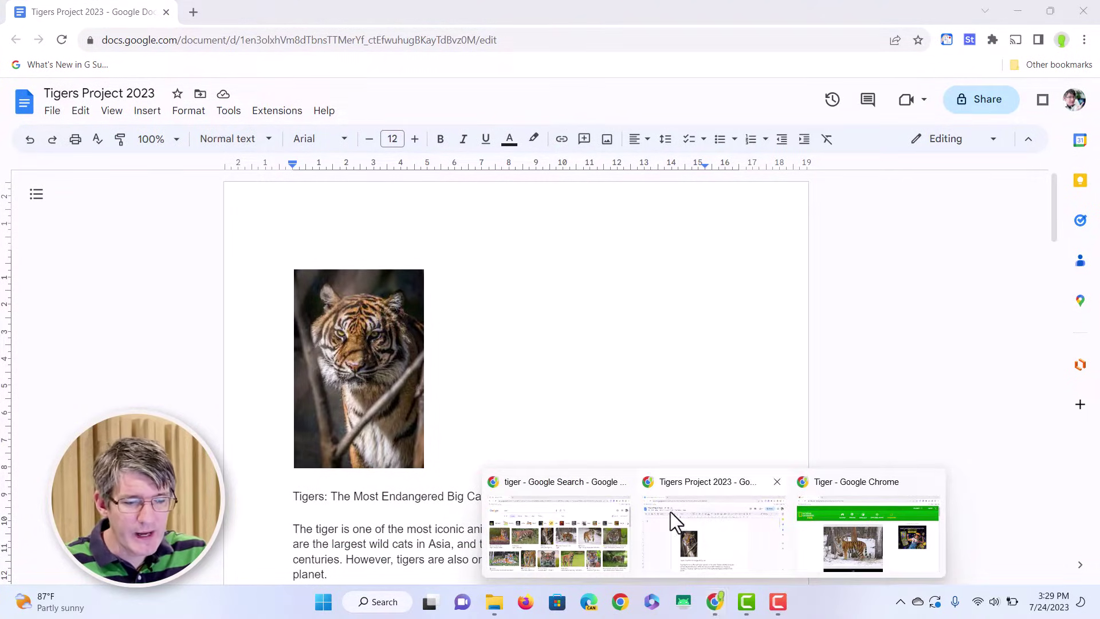
mouse_move(576, 531)
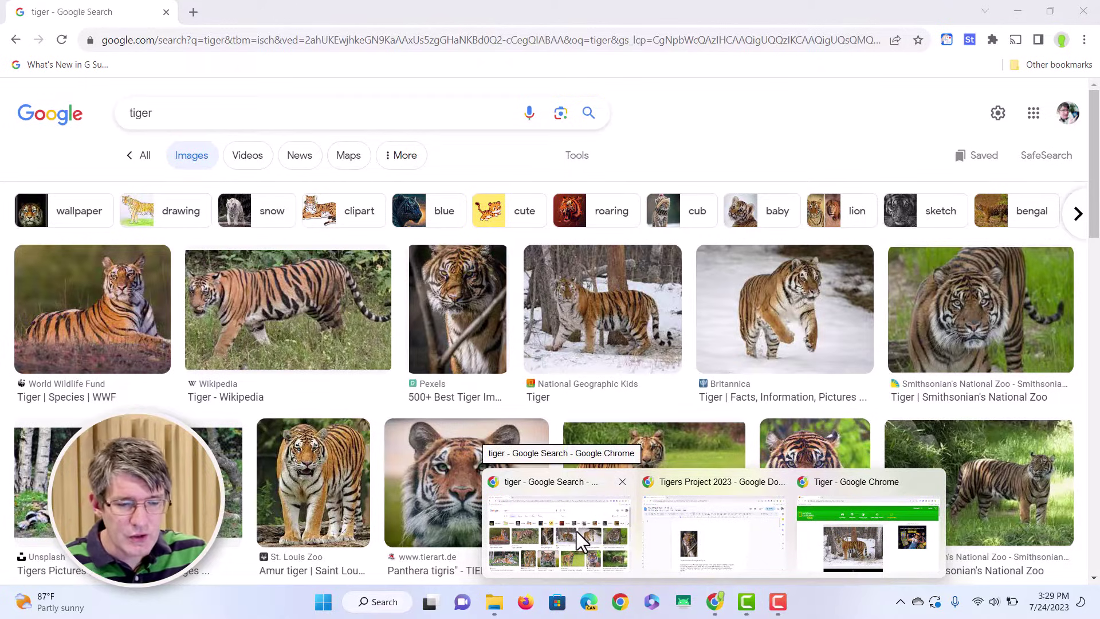
mouse_move(843, 525)
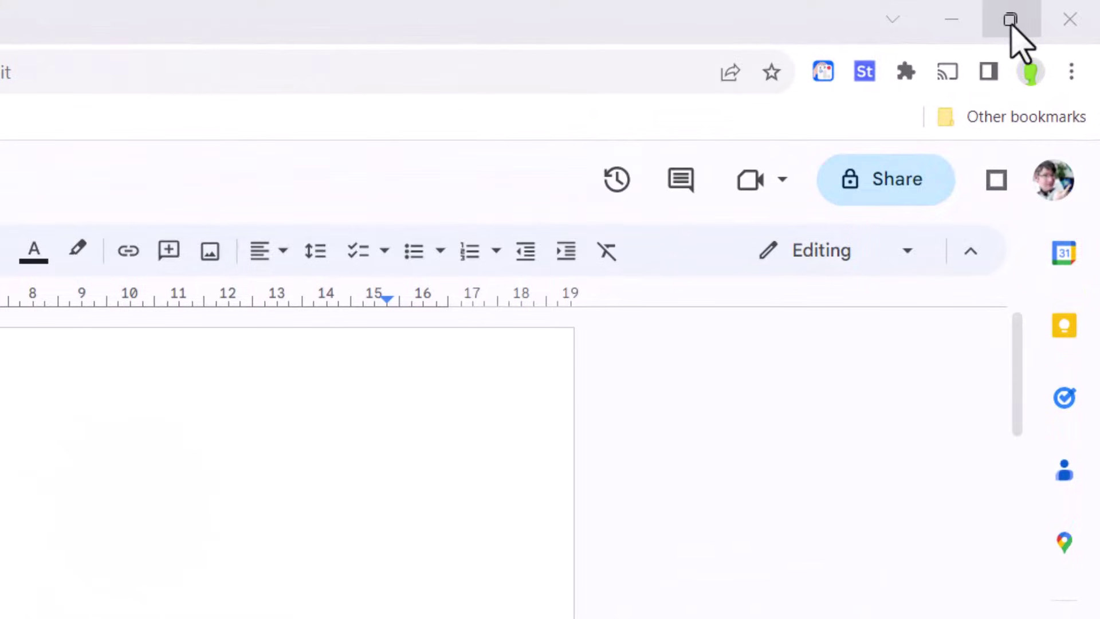
mouse_move(1051, 13)
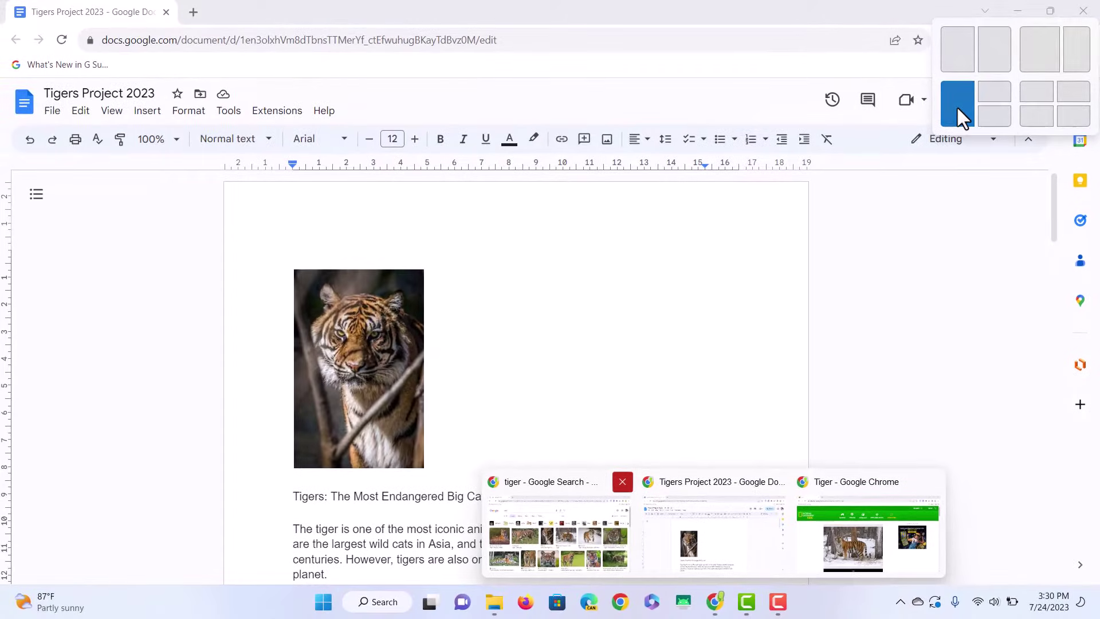
Snap the Docs essay left, the Nat Geo tiger page top-right, and the image search bottom-right
left_click(883, 158)
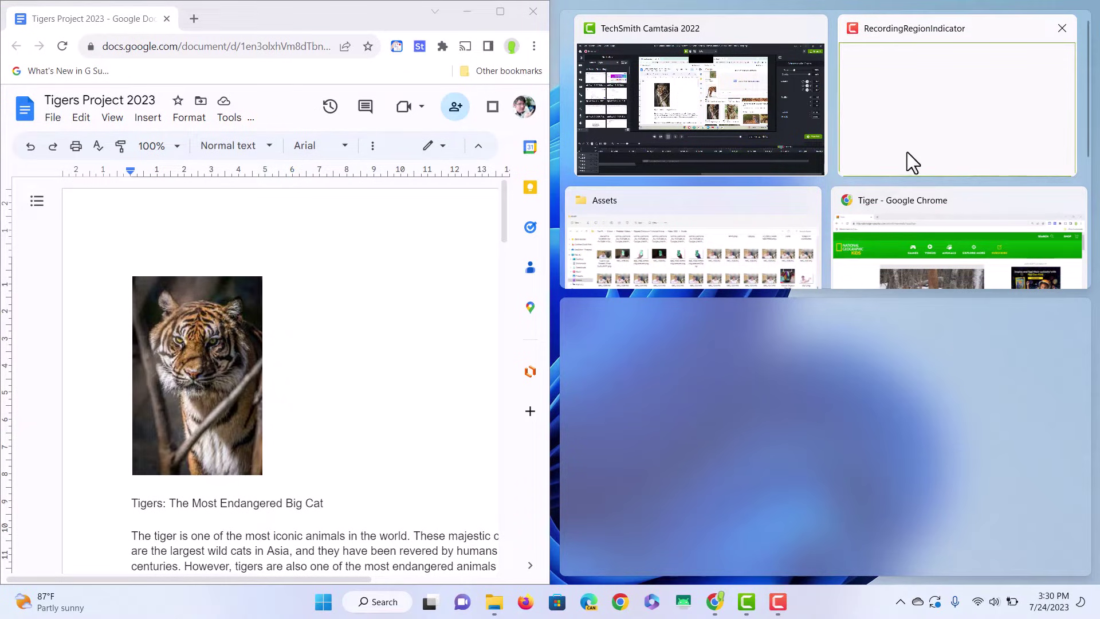
left_click(854, 229)
left_click(717, 16)
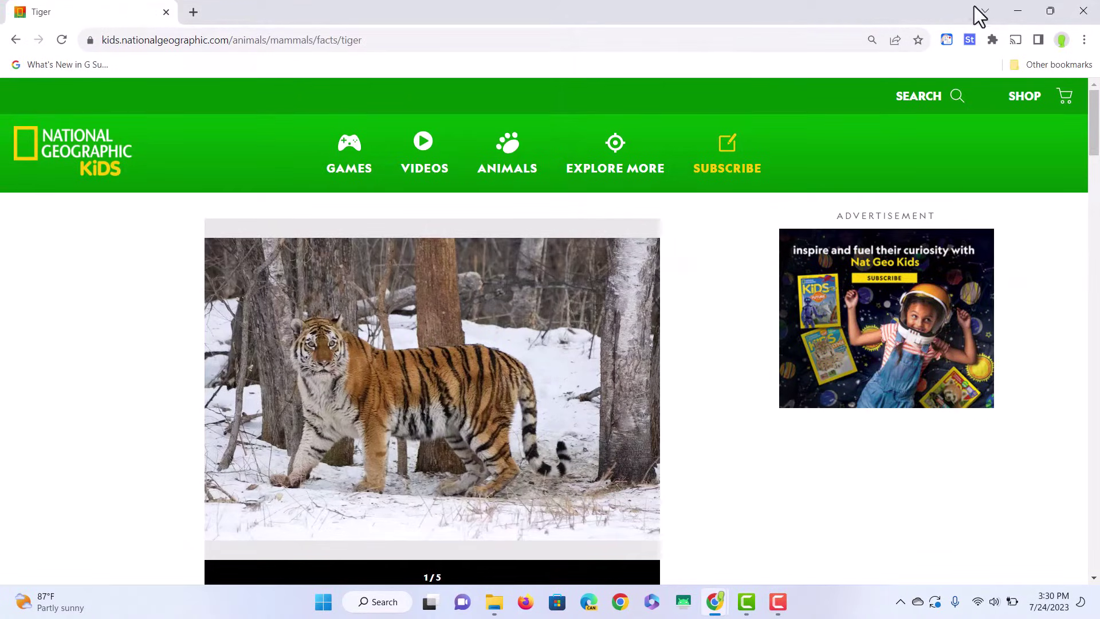
mouse_move(1062, 12)
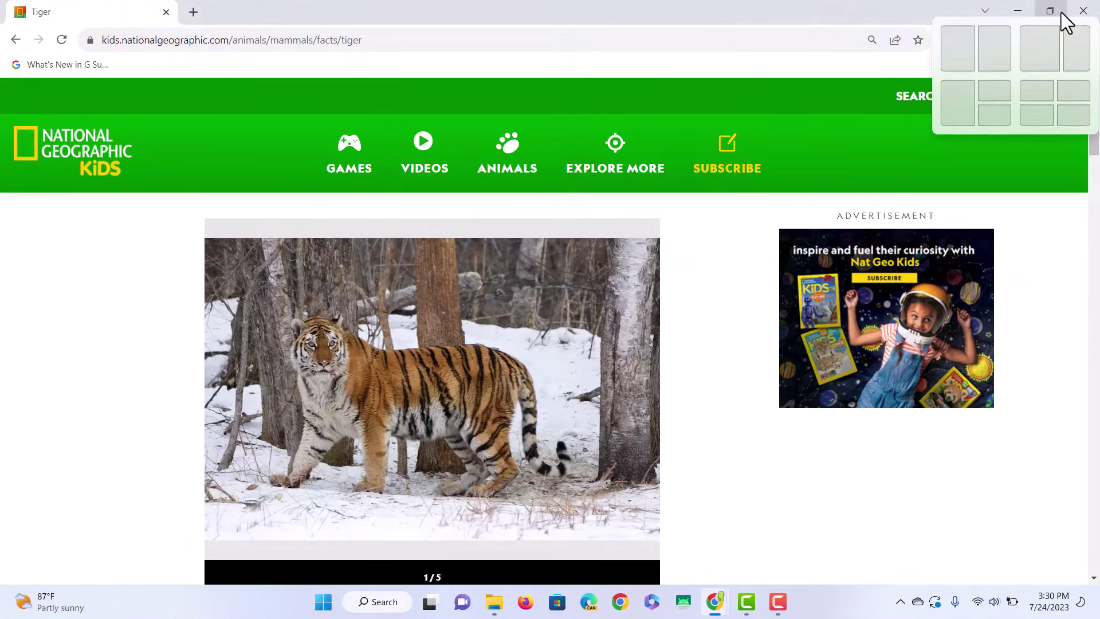
left_click(991, 95)
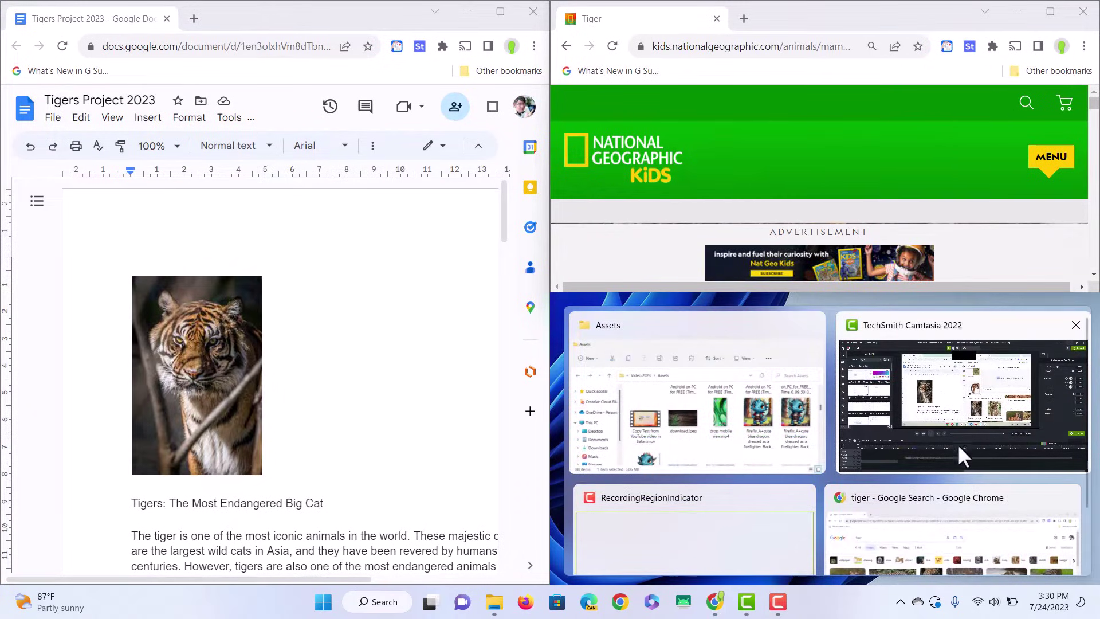
left_click(956, 547)
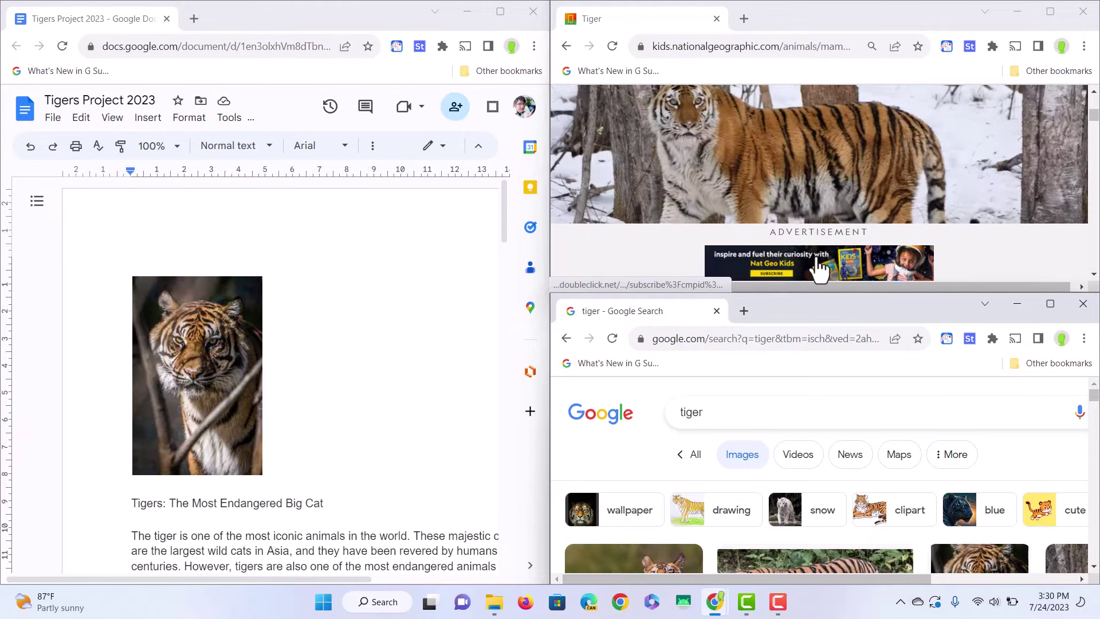
Scroll the tiger image results and drag the snowy tiger photo into the essay's first paragraph
scroll(799, 470, "down", 3)
scroll(357, 455, "down", 2)
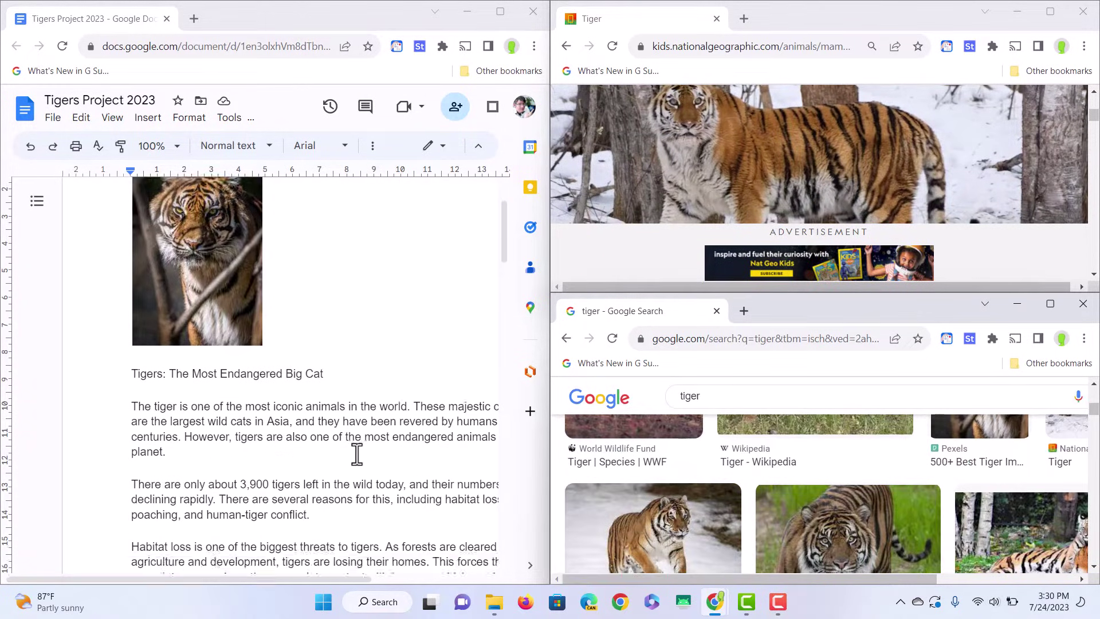
scroll(357, 455, "up", 2)
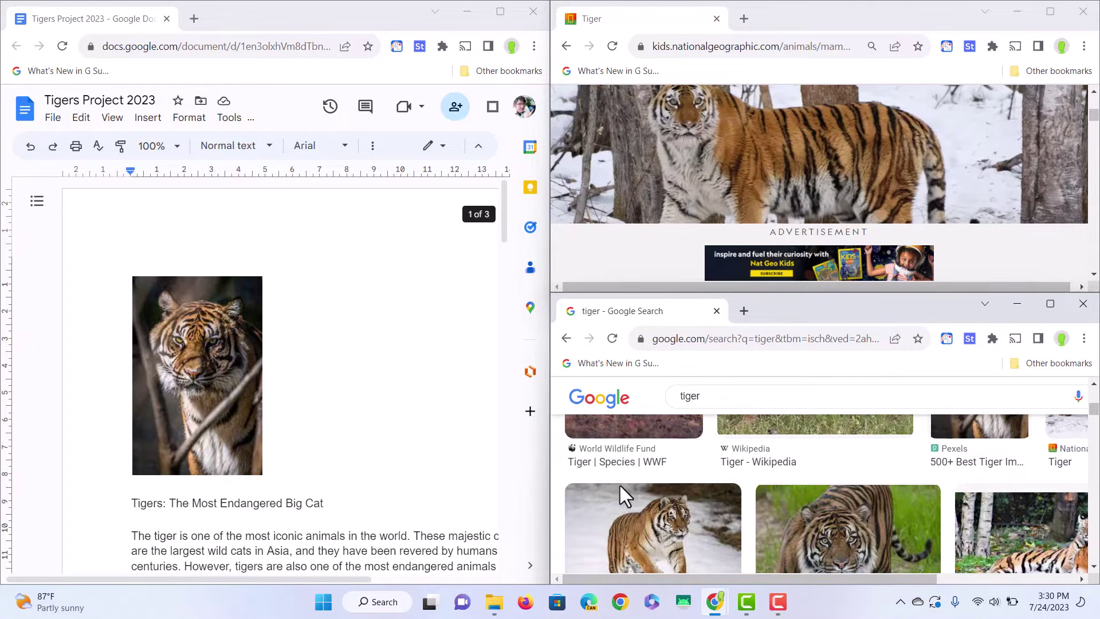
scroll(872, 542, "down", 2)
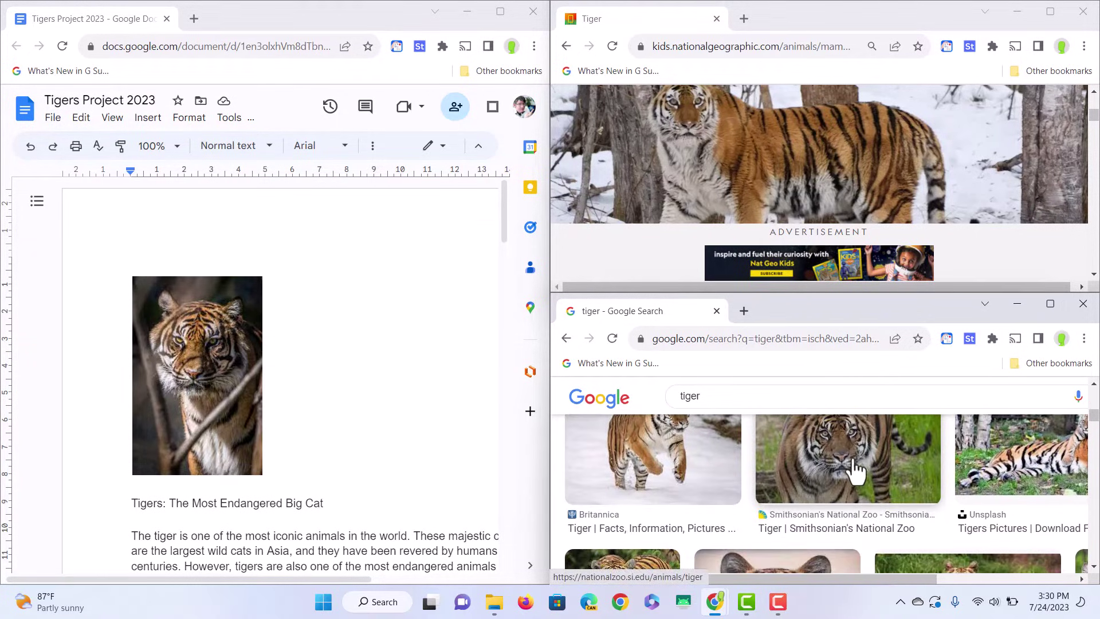
left_click_drag(653, 476, 173, 417)
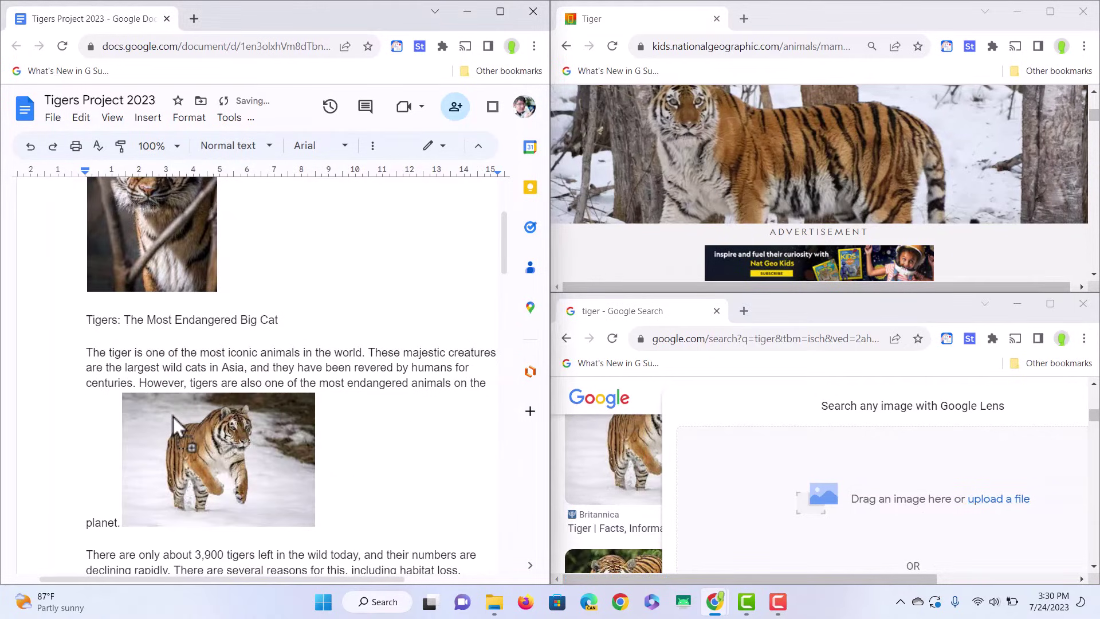